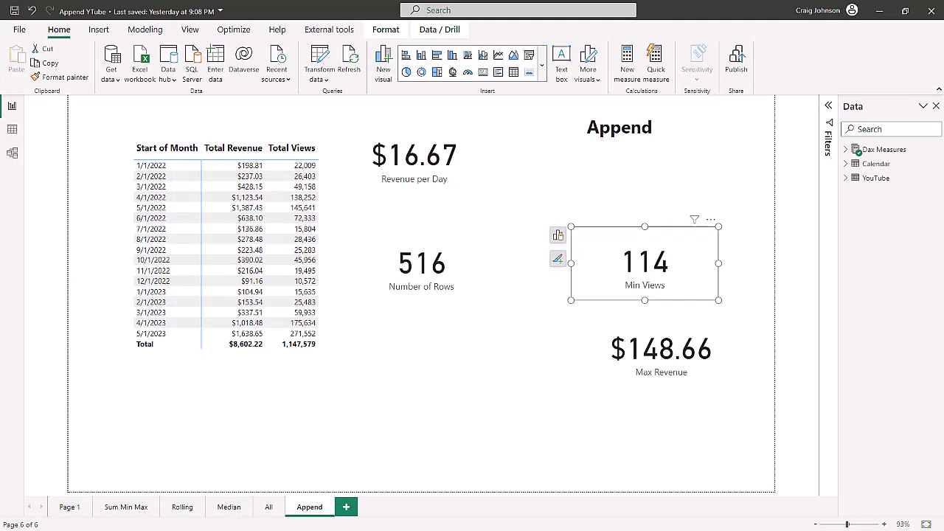
Switch to Model view to see the Calendar, YouTube and Dax Measures tables and their relationship
click(12, 156)
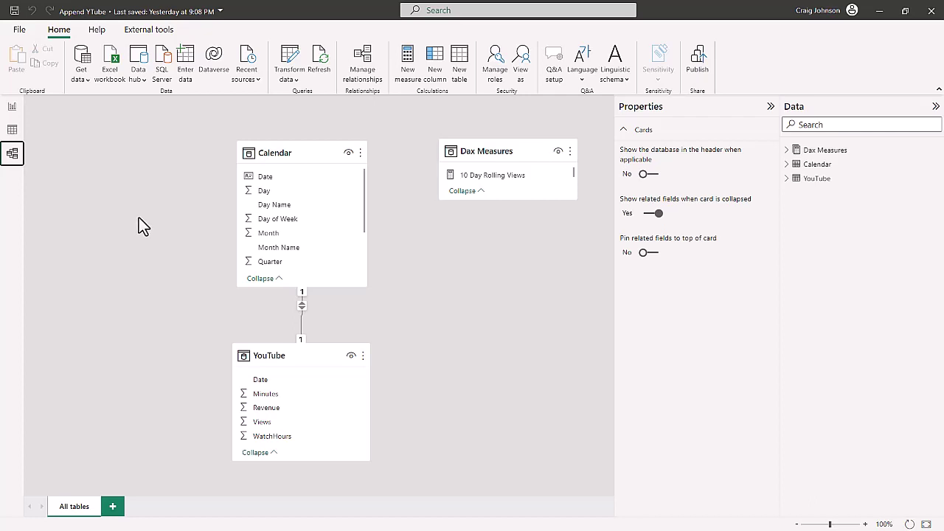
Go back to Report view, showing the Append page with 516 rows and $148.66 Max Revenue
click(13, 108)
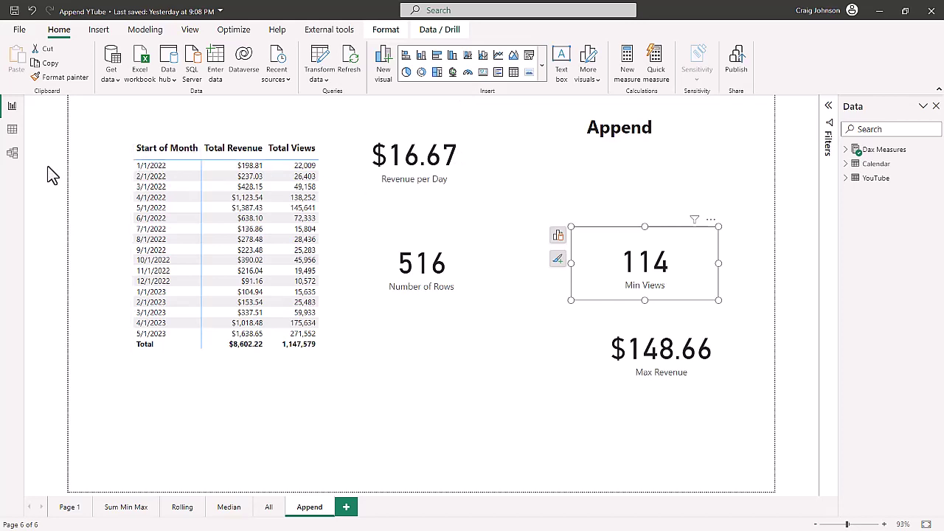
In the Power Query Editor, import the YouTube2020 table from the YouTube 2020 Excel workbook
click(323, 78)
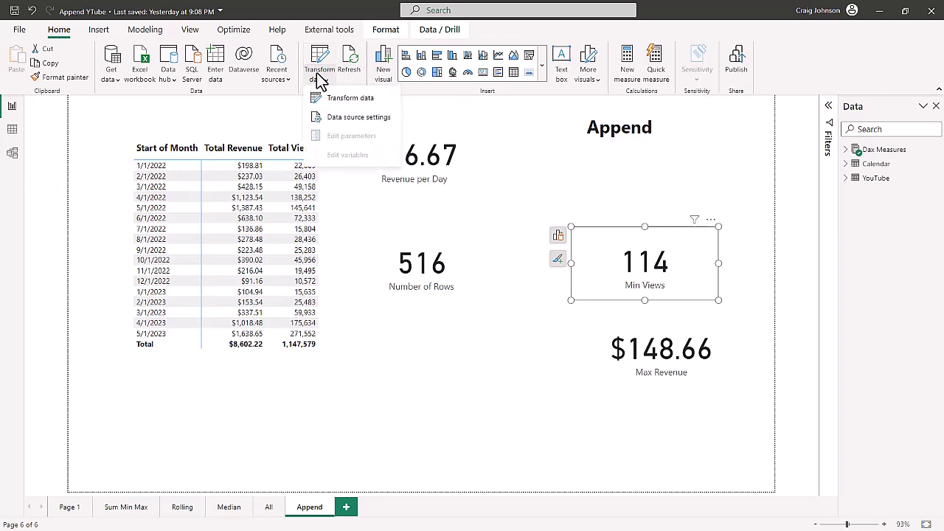
click(325, 96)
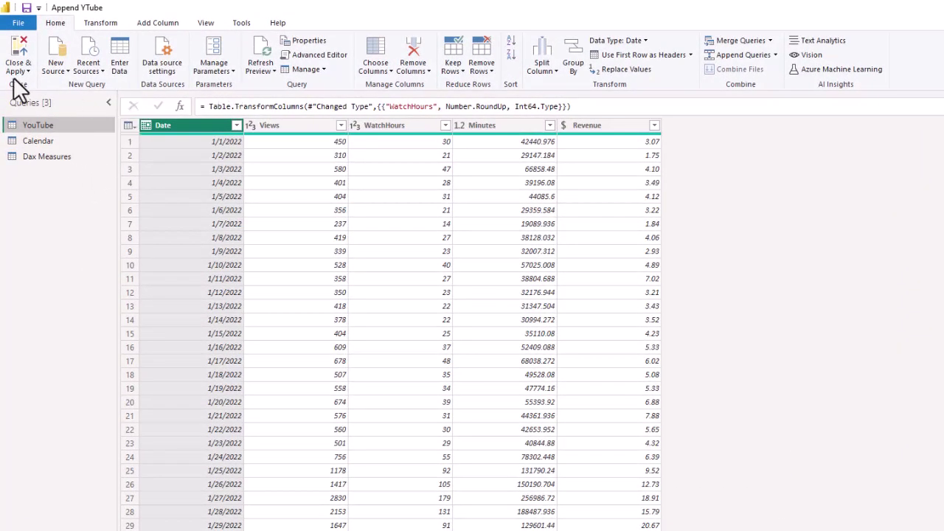
click(53, 63)
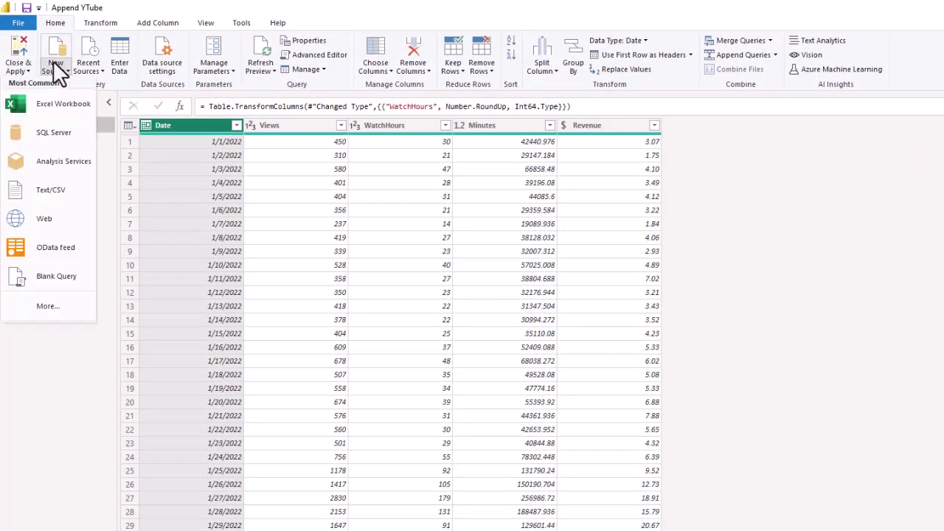
click(52, 103)
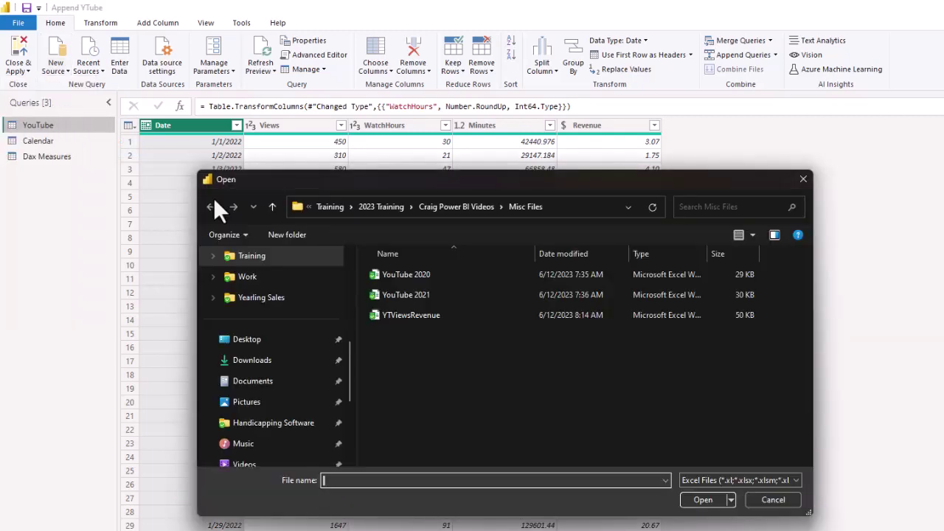
click(410, 274)
click(703, 498)
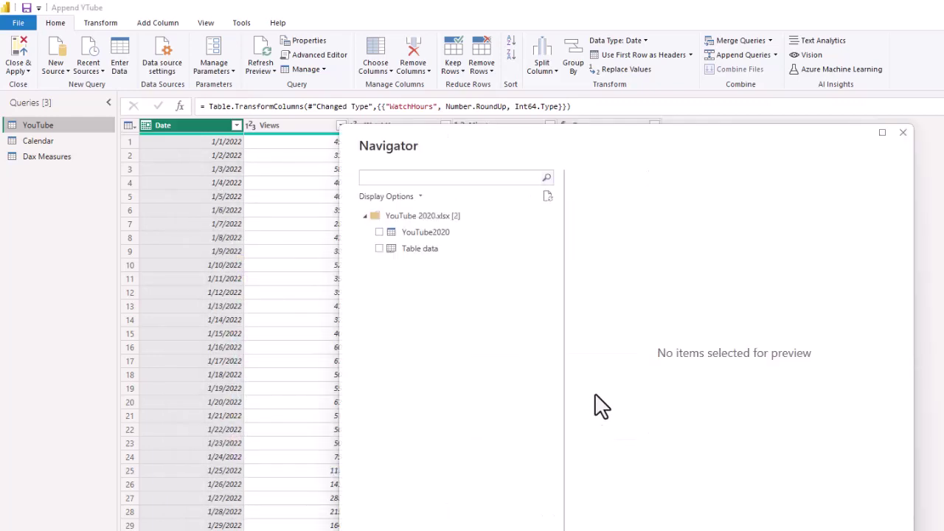
click(379, 232)
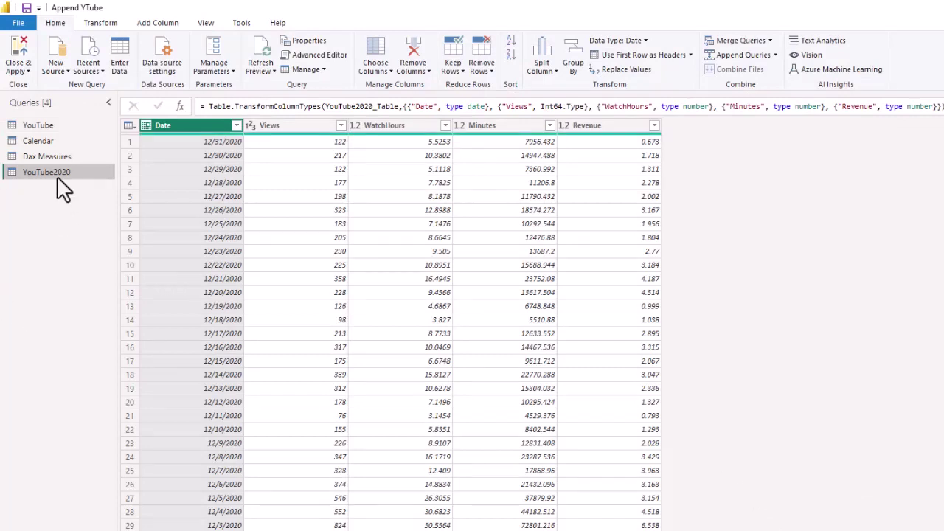
Import the YouTube2021 table from the YouTube 2021 Excel workbook as a new query
click(54, 62)
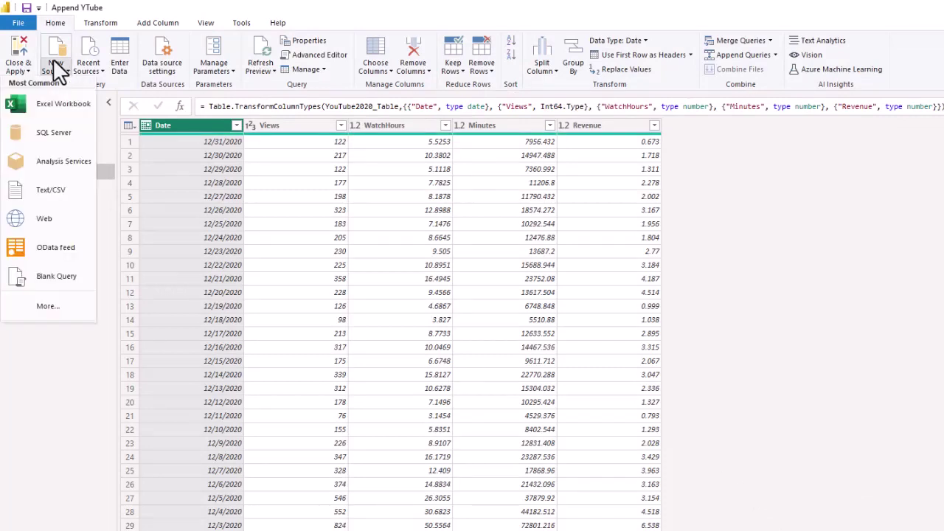
click(56, 105)
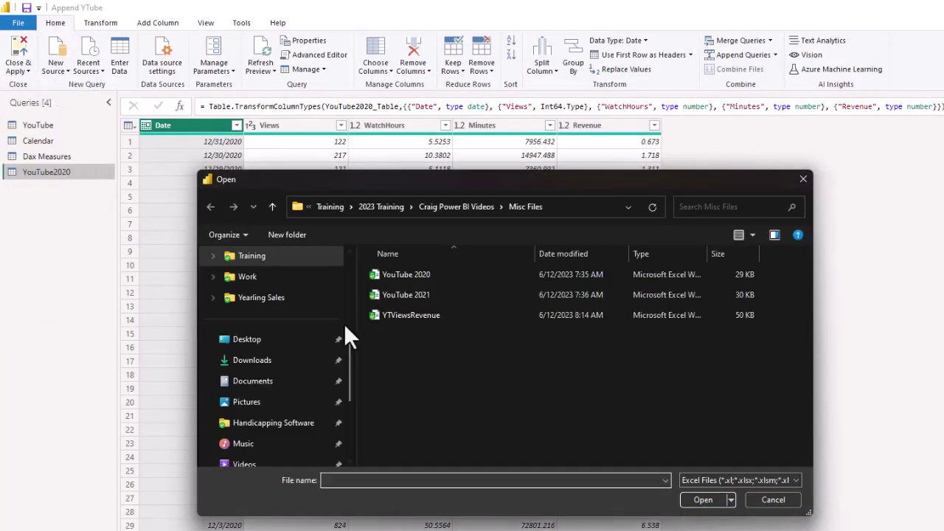
click(403, 294)
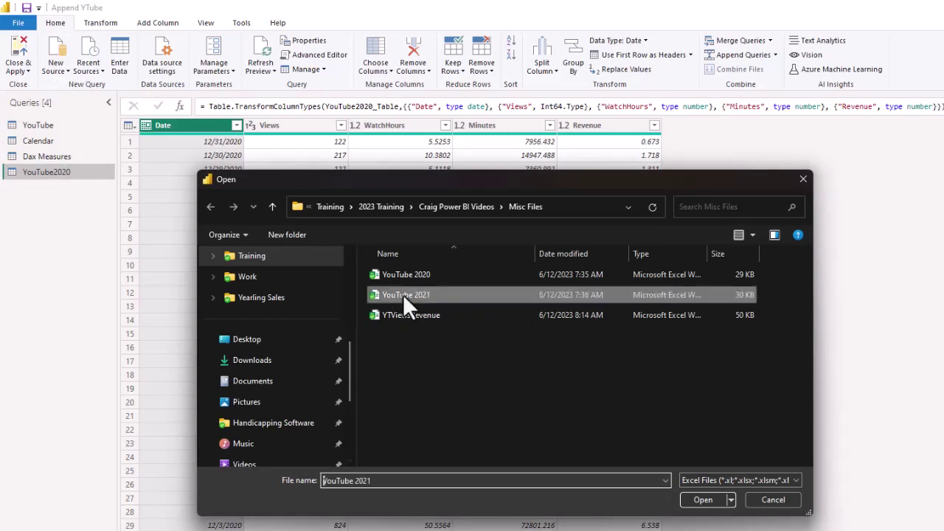
click(703, 500)
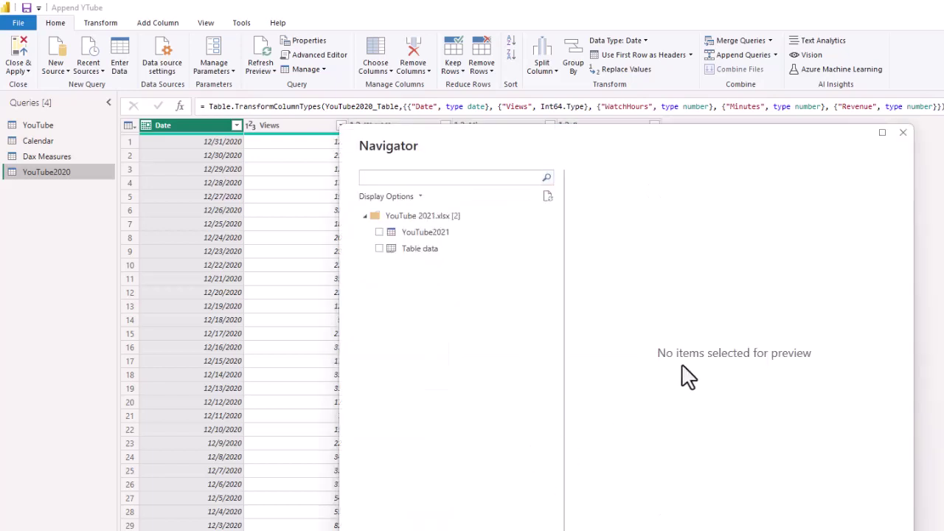
click(379, 232)
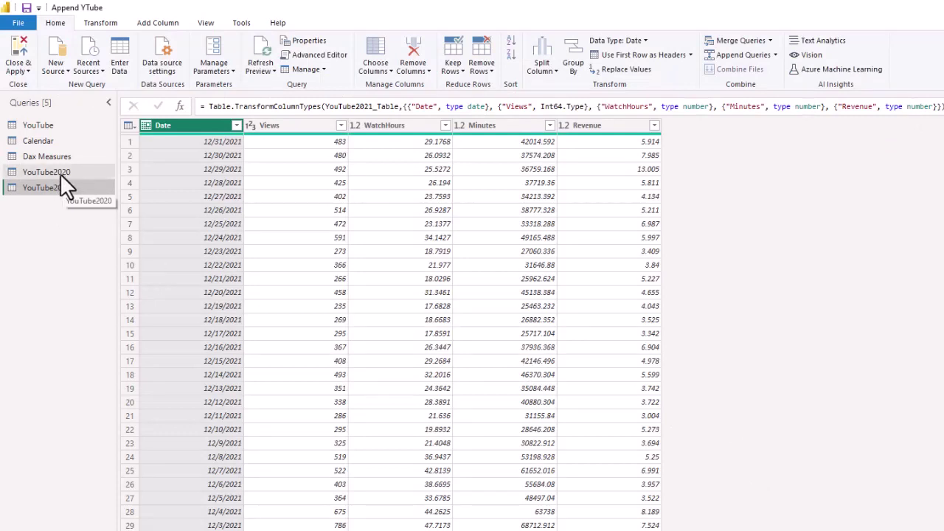
Append YouTube2020 and YouTube2021 onto the YouTube query using the three-or-more-tables option
click(41, 125)
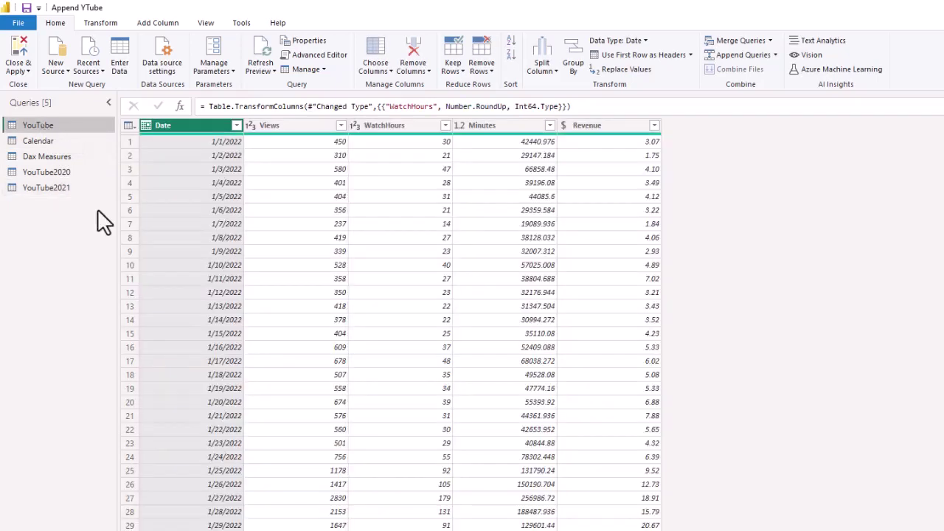
click(775, 53)
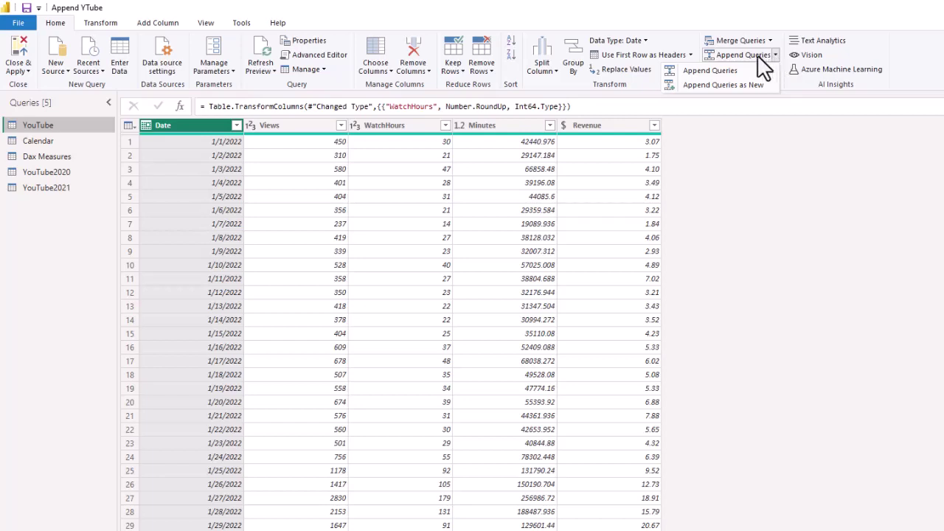
click(701, 68)
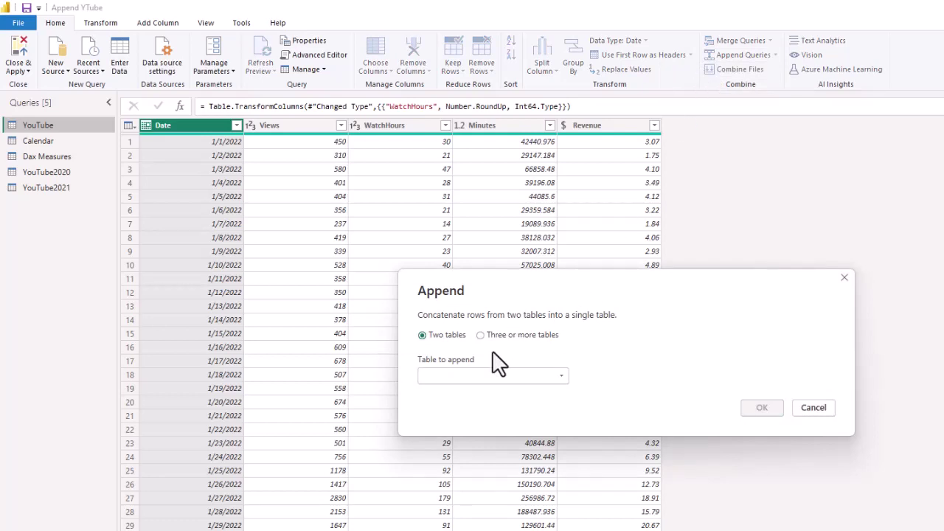
click(481, 336)
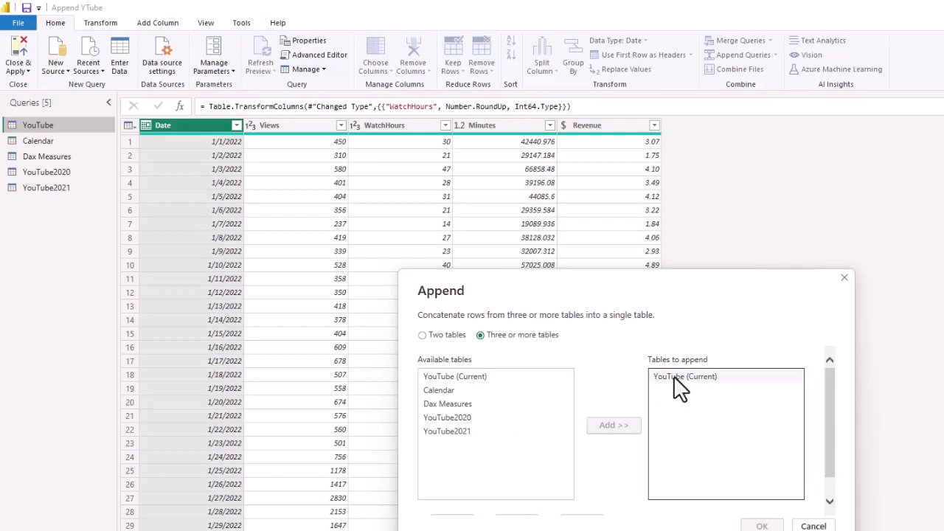
click(441, 417)
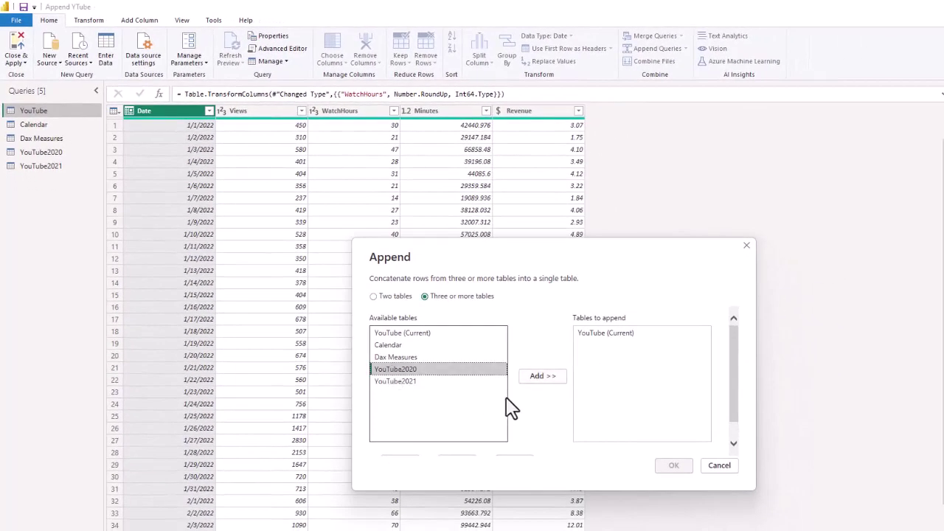
click(541, 376)
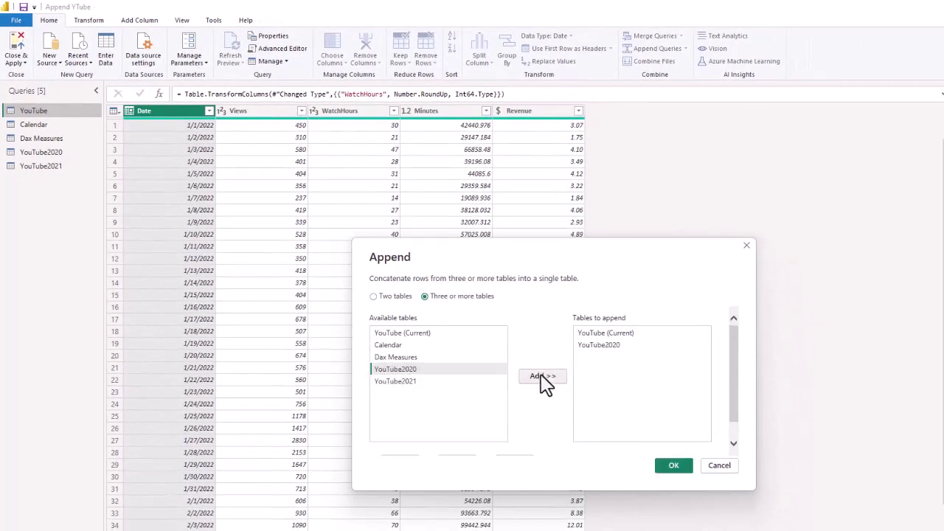
click(398, 381)
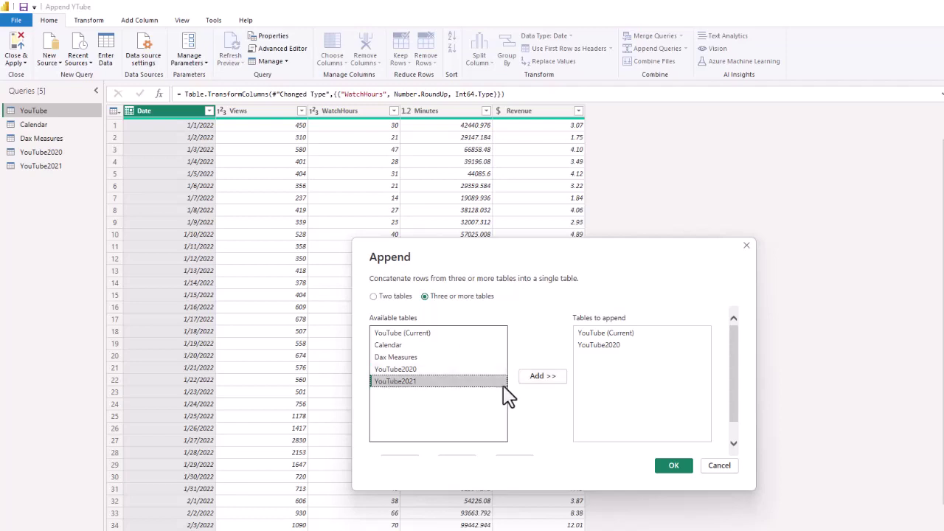
click(538, 378)
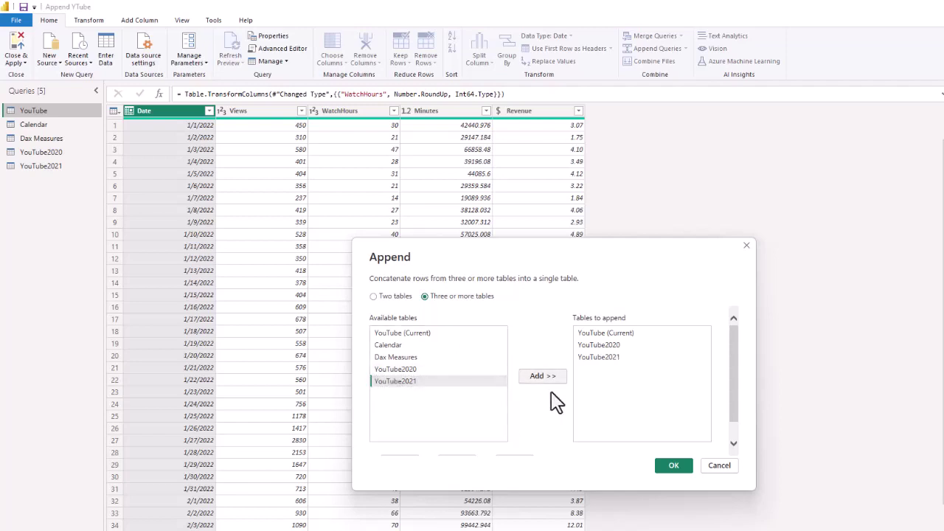
click(672, 466)
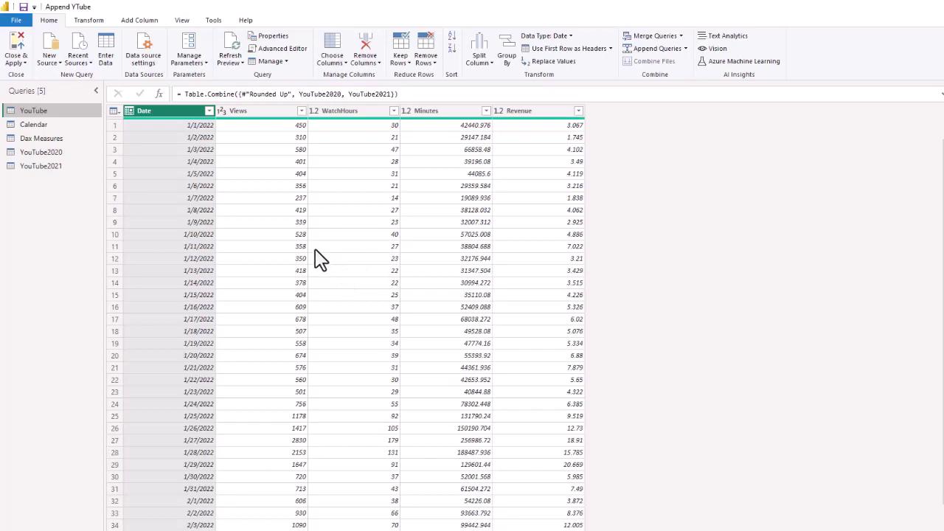
Sort Date descending to check the 5/31/2023 end, then ascending from 1/1/2020
click(209, 111)
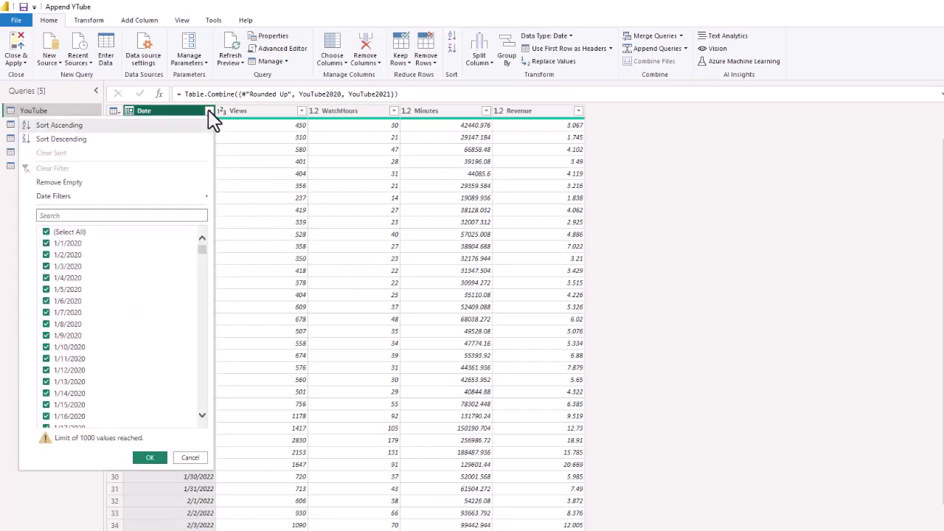
click(65, 127)
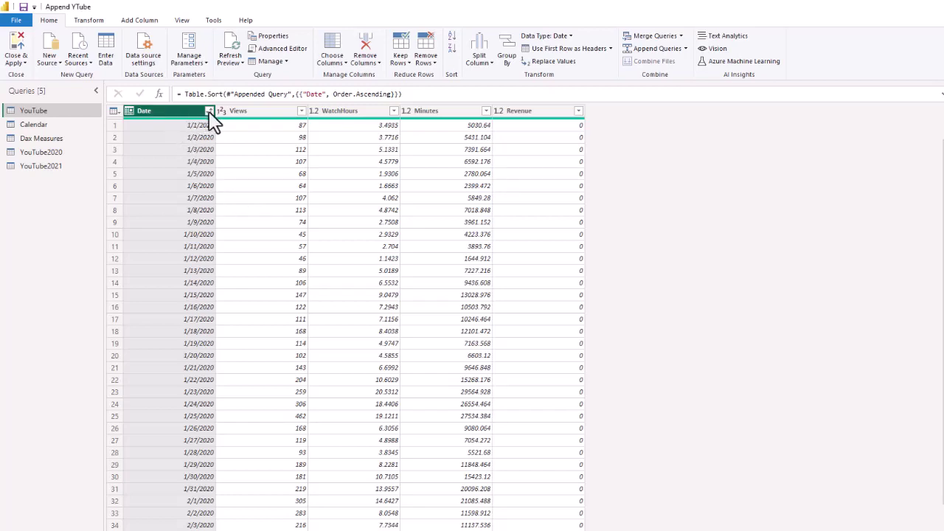
click(209, 110)
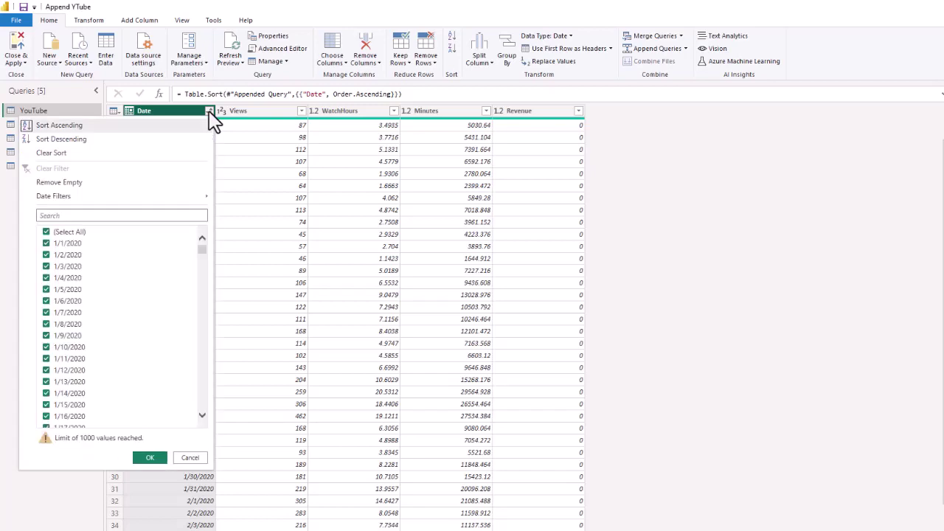
click(53, 138)
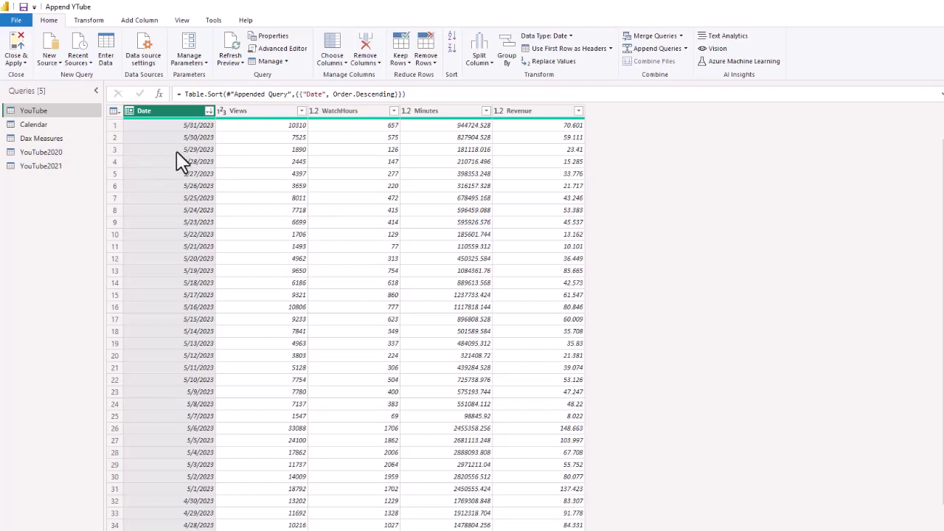
click(210, 112)
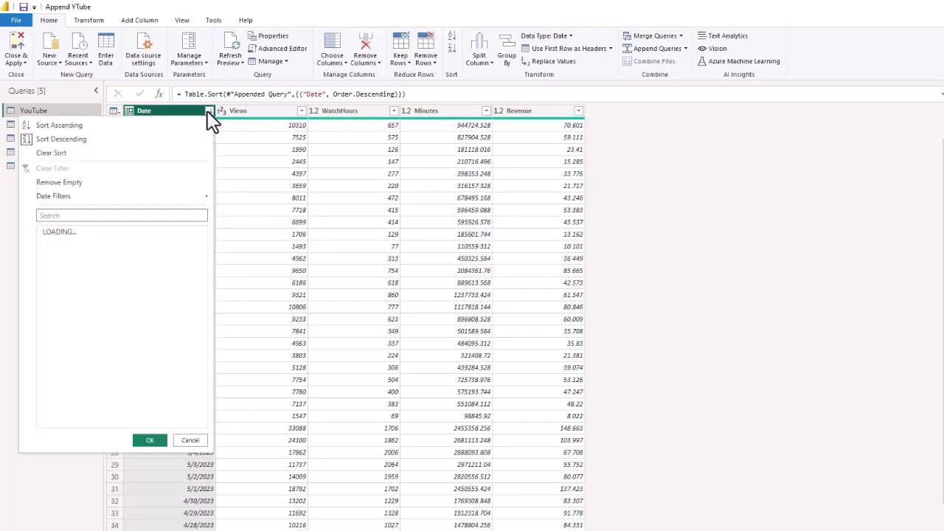
click(49, 127)
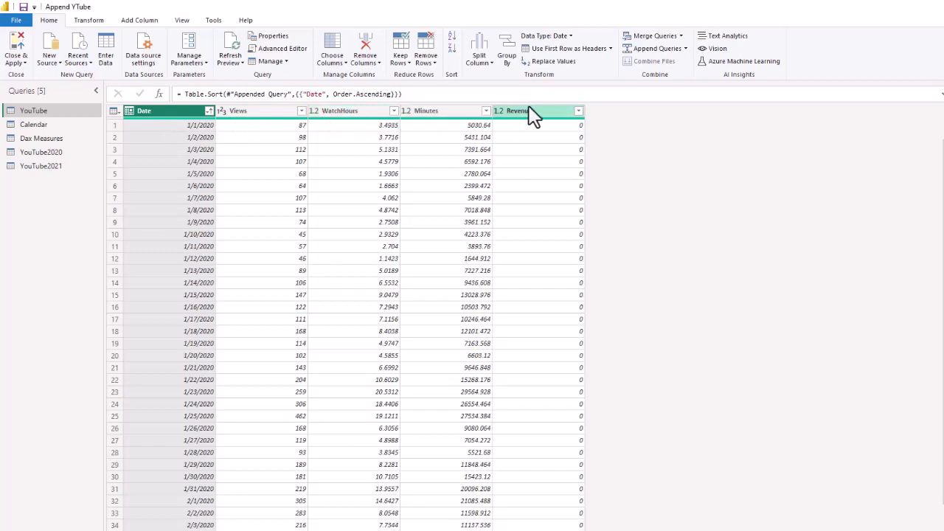
Close & Apply the query changes and collapse the Number of Rows formula, now 1247 rows
click(16, 62)
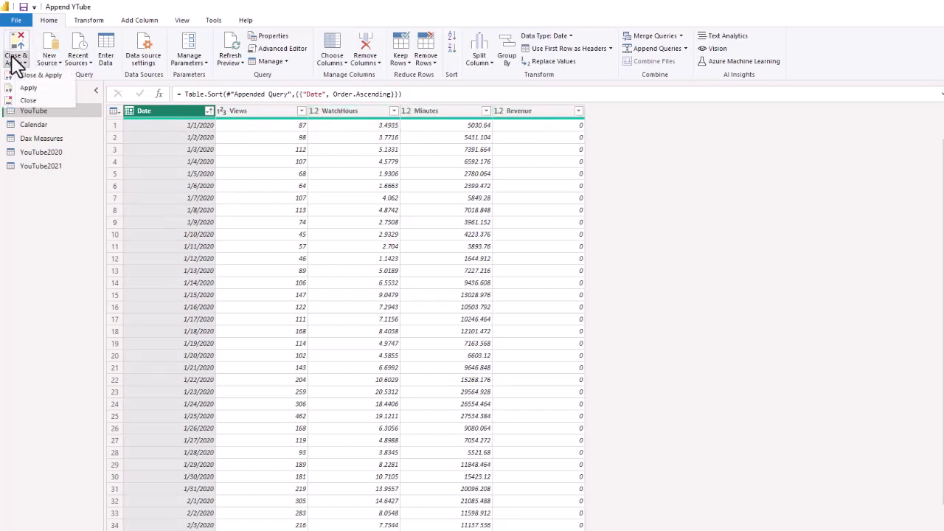
click(28, 76)
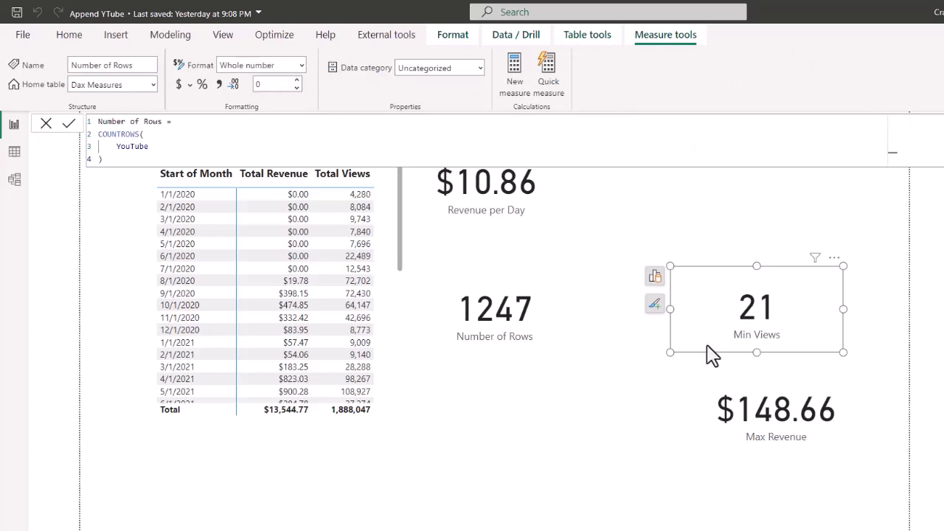
click(892, 153)
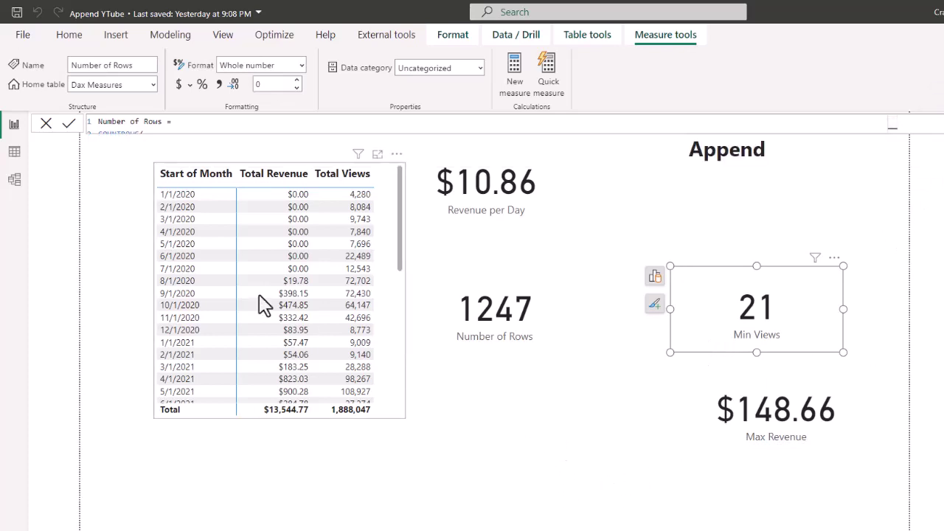
click(15, 157)
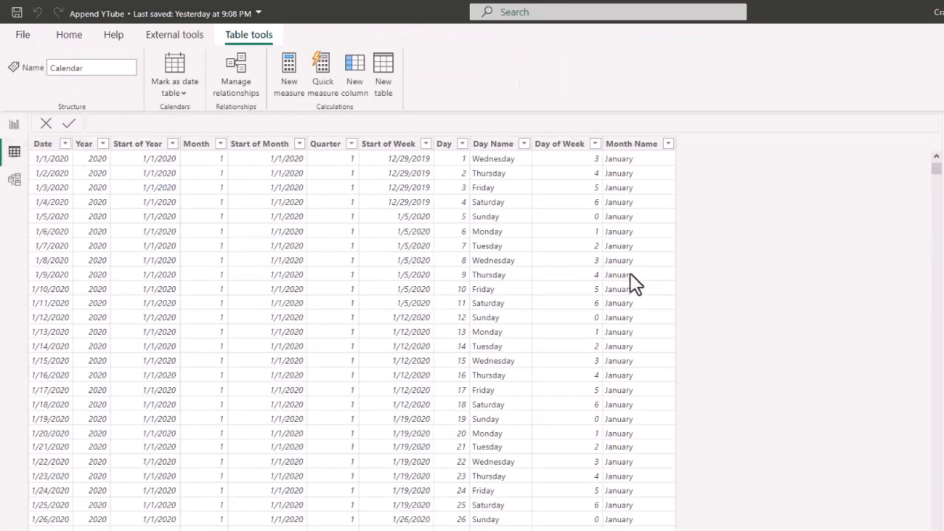
click(104, 146)
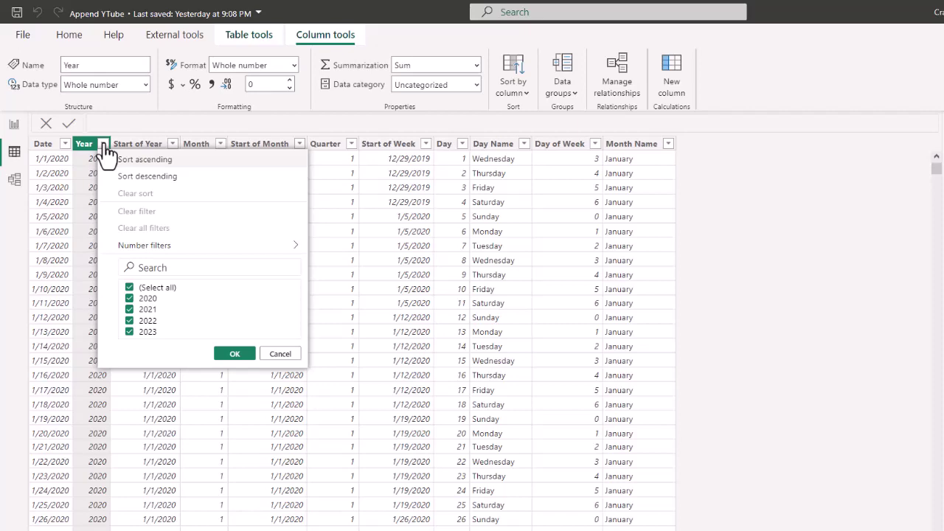
click(234, 355)
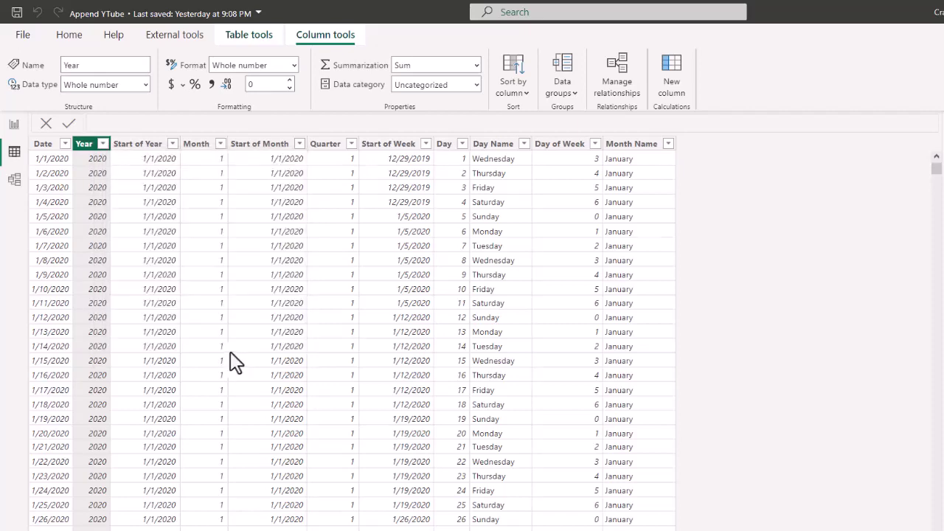
click(15, 129)
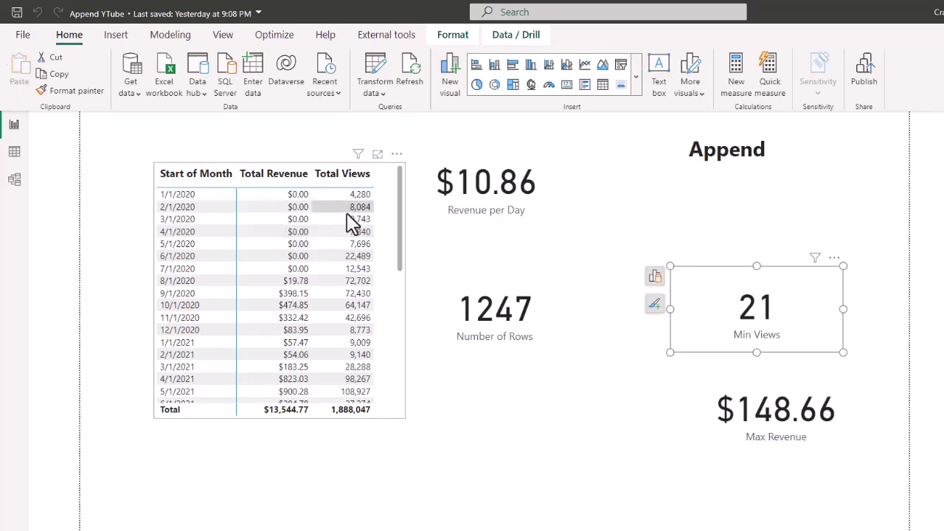
Scroll the report's table visual down and back up to review the months
scroll(329, 261, down, 5)
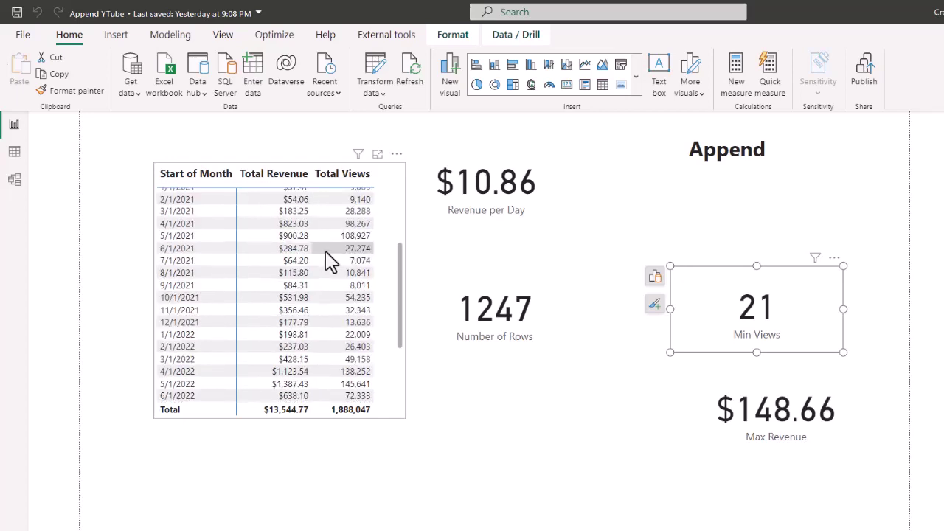
scroll(320, 271, up, 5)
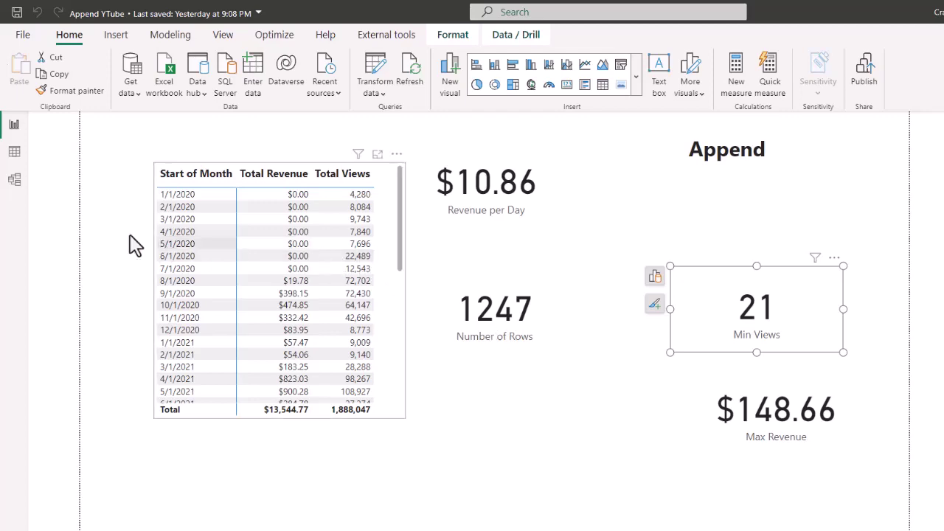
In Data view, sort the YouTube table's Date both ways to verify 1/1/2020–5/31/2023, then return to Report view
click(15, 154)
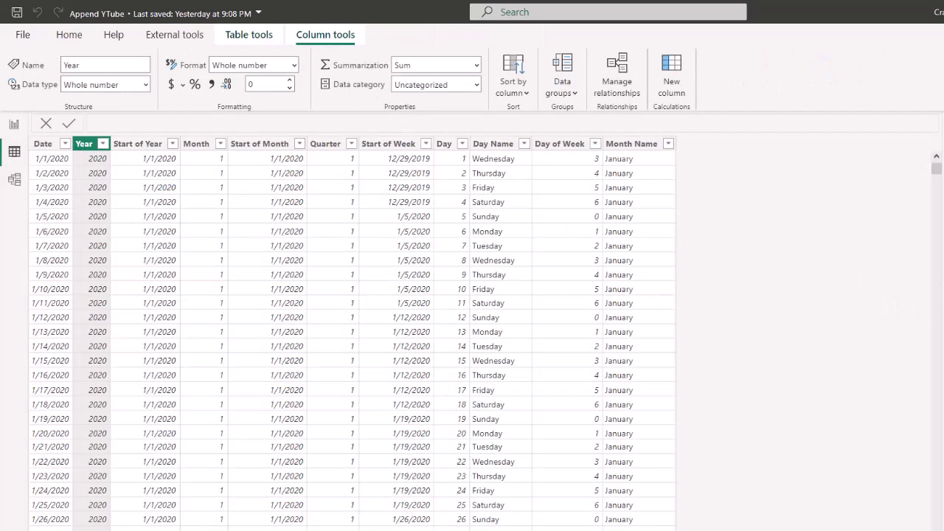
click(942, 365)
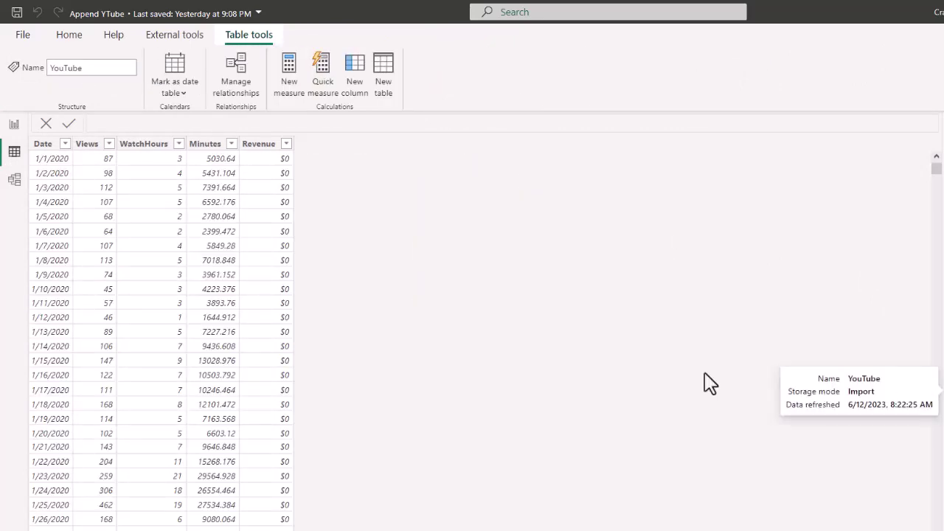
click(65, 145)
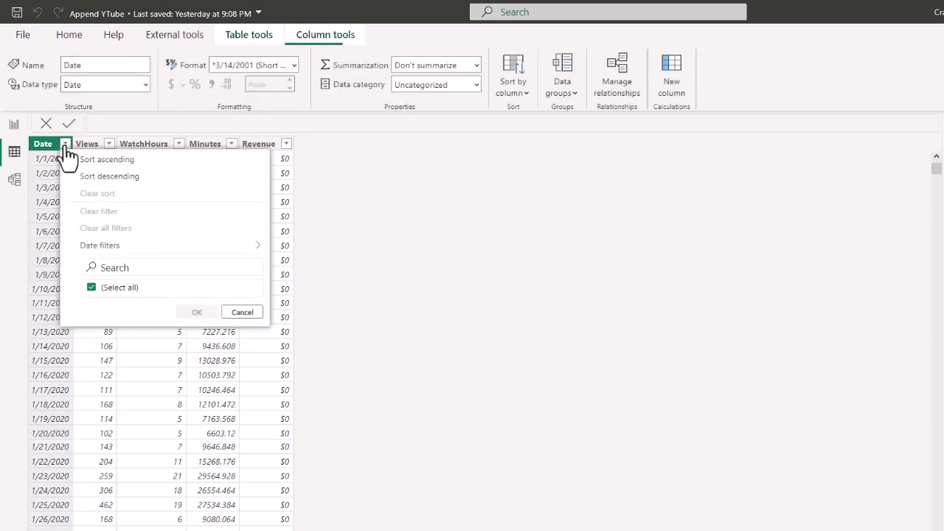
click(98, 178)
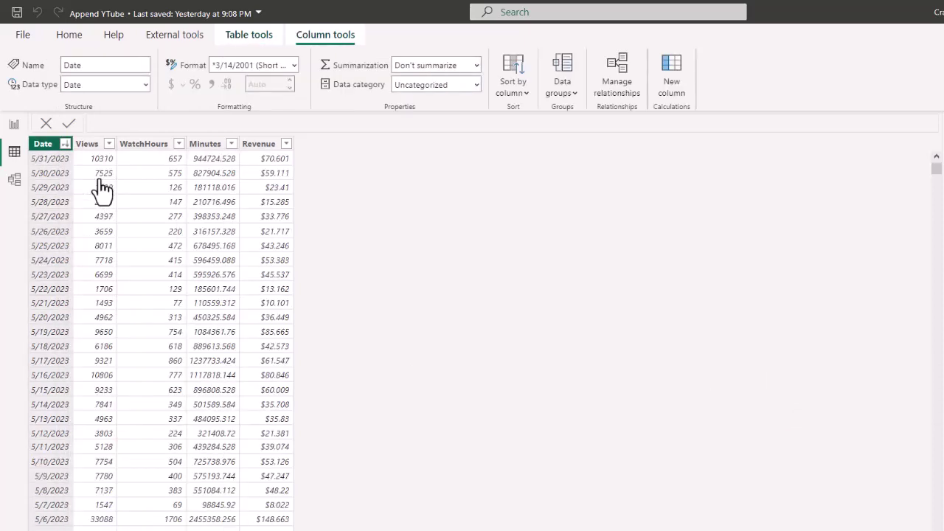
click(65, 145)
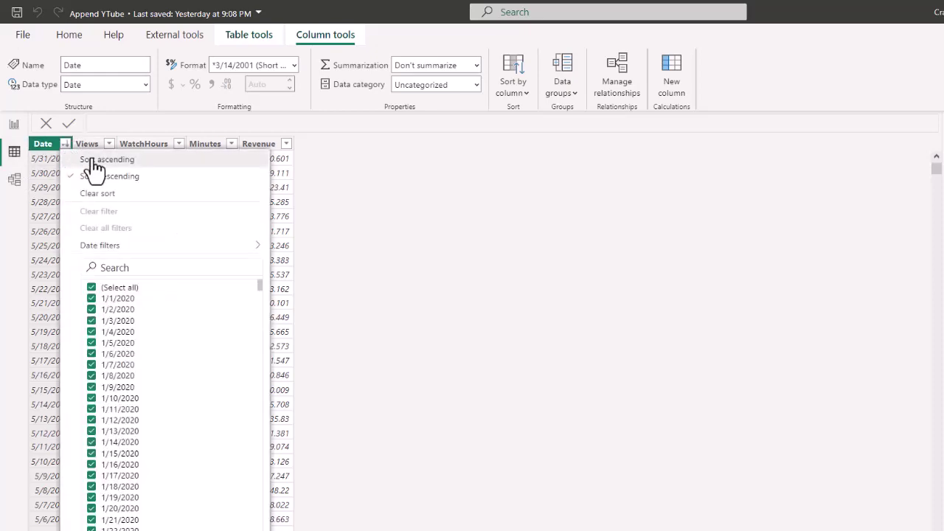
click(92, 157)
click(14, 126)
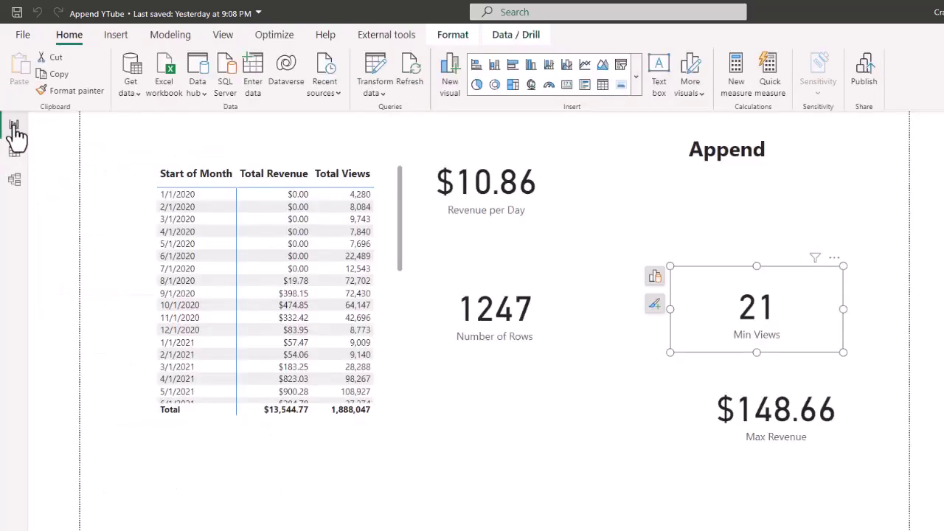
Reopen the Power Query Editor and preview the YouTube2020 and YouTube2021 queries
click(376, 90)
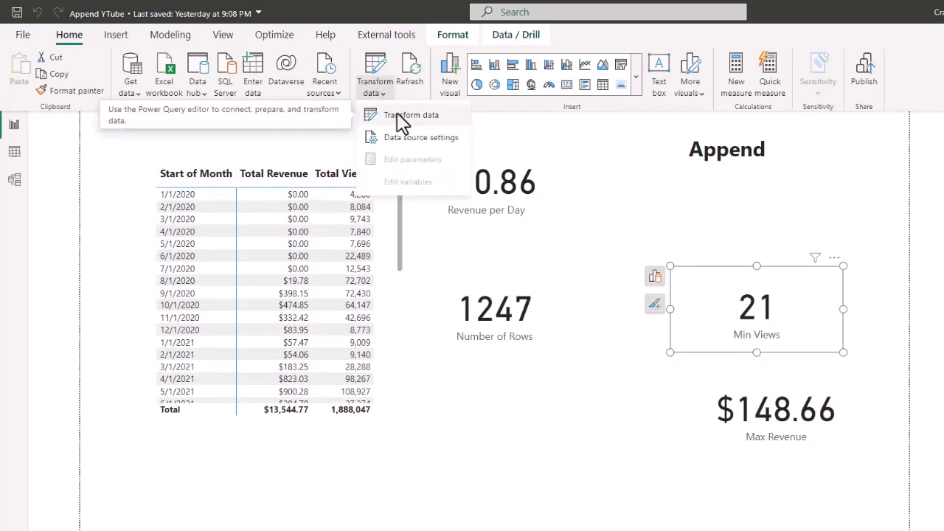
click(401, 121)
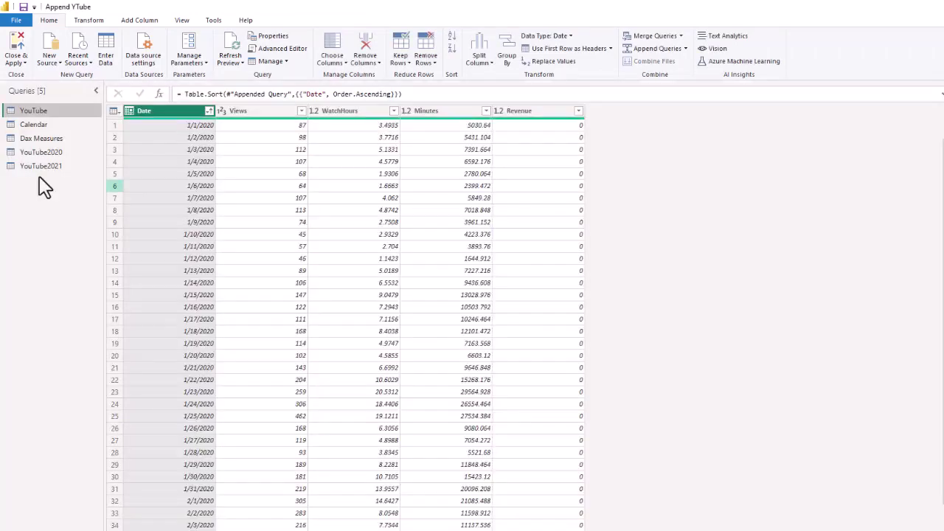
click(31, 151)
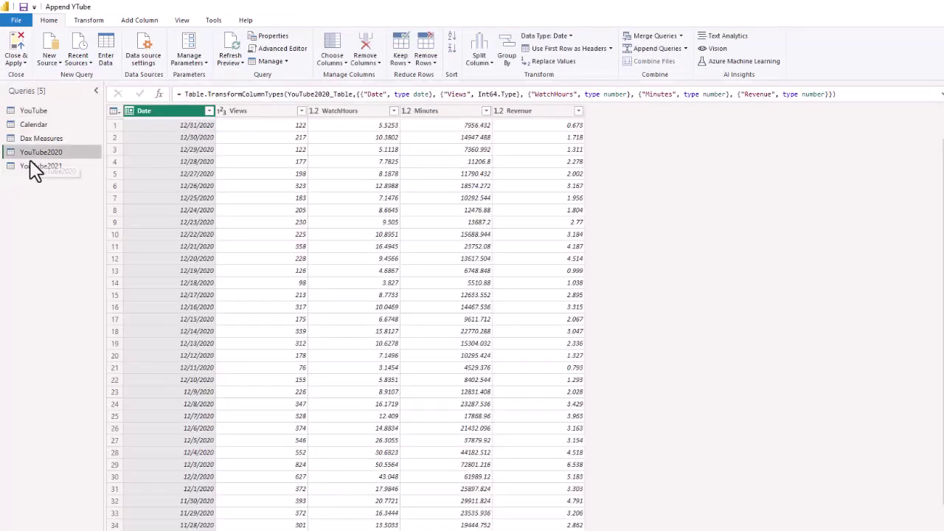
click(31, 166)
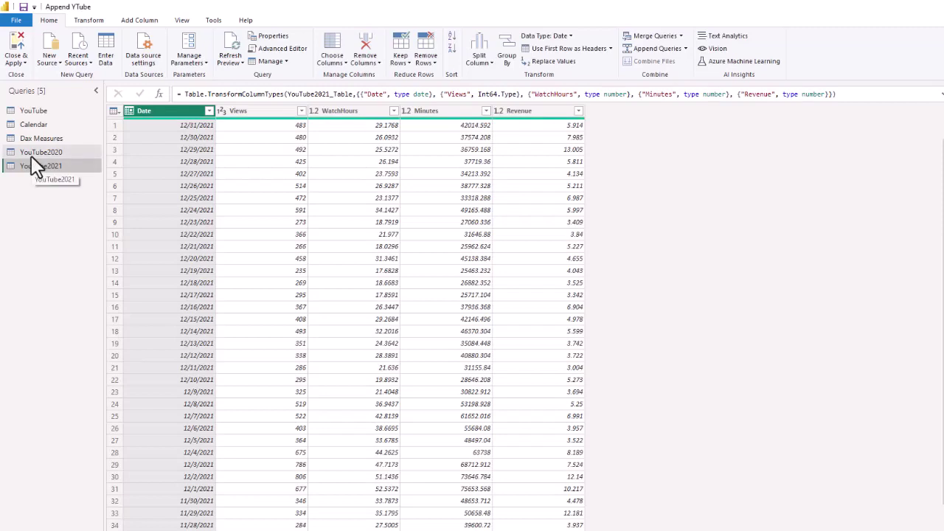
click(34, 152)
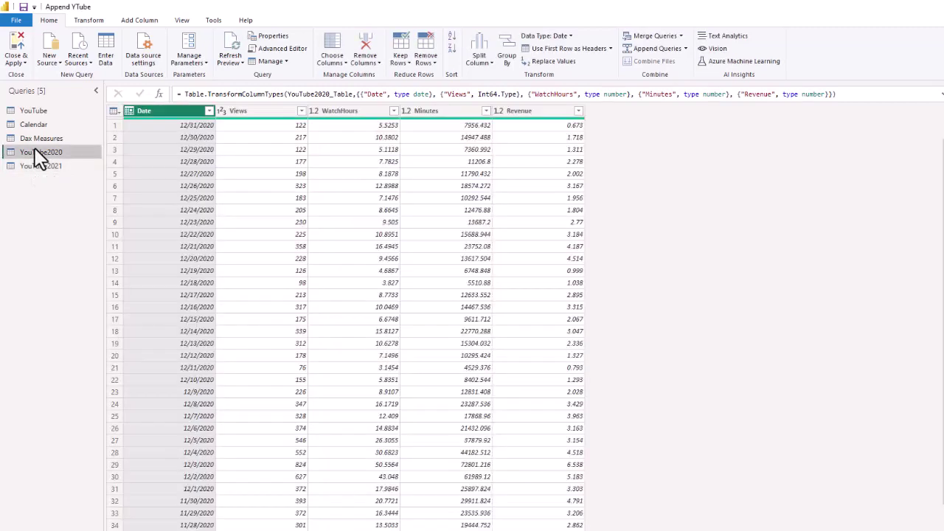
Untick Include in report refresh for YouTube2020 and YouTube2021, keeping them loaded
right_click(34, 151)
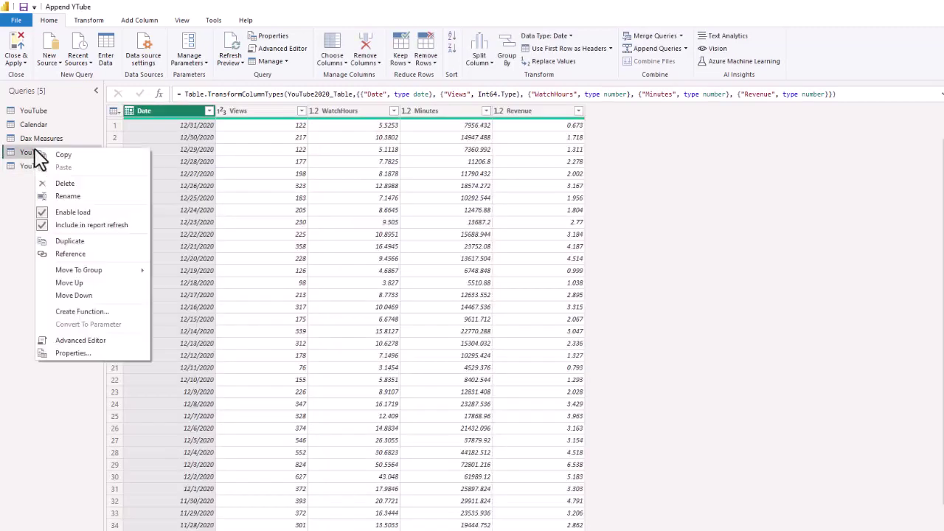
click(42, 213)
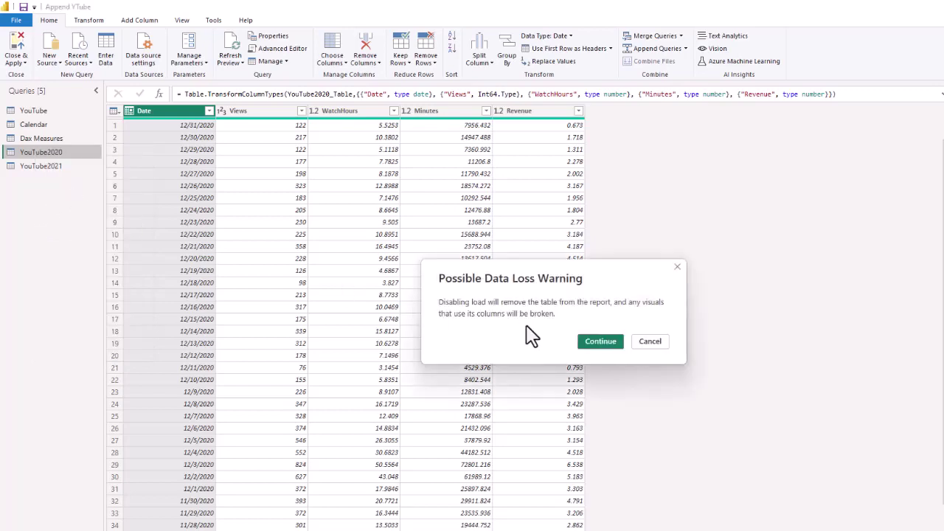
click(589, 340)
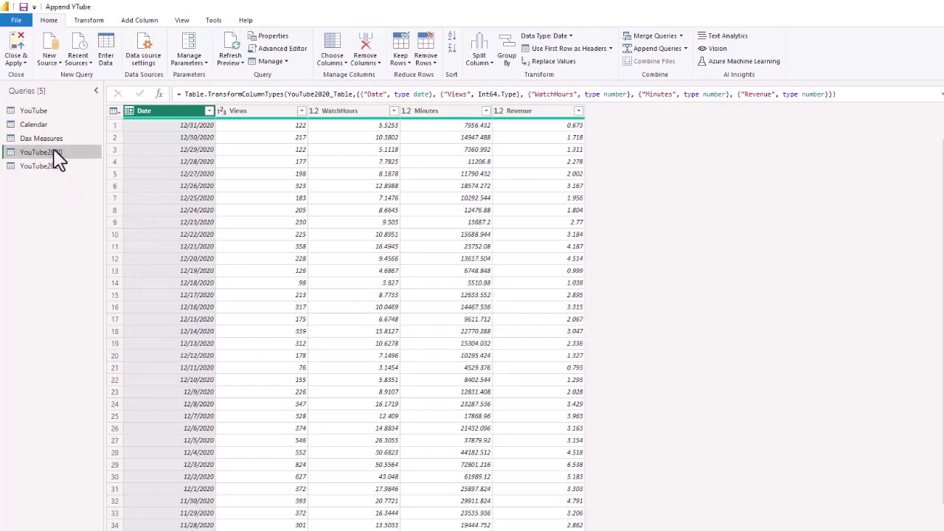
right_click(55, 152)
click(62, 226)
right_click(48, 166)
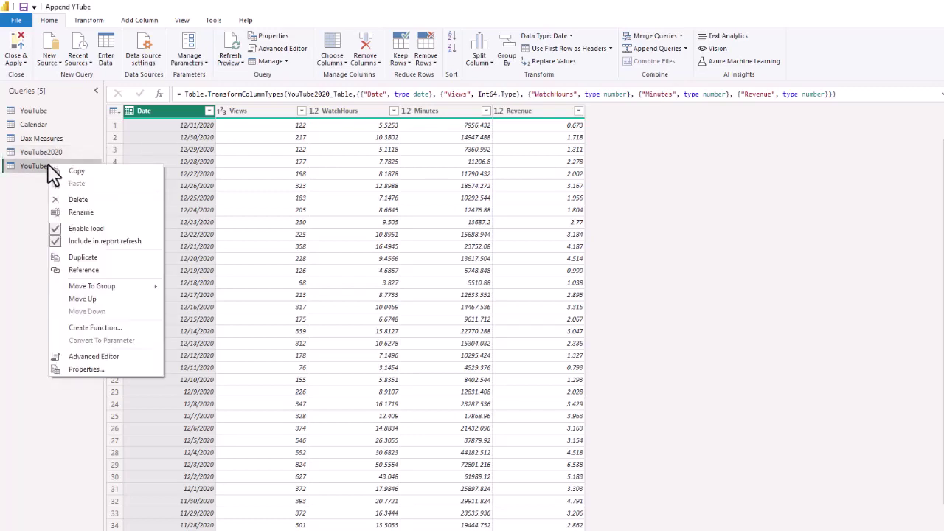
click(58, 244)
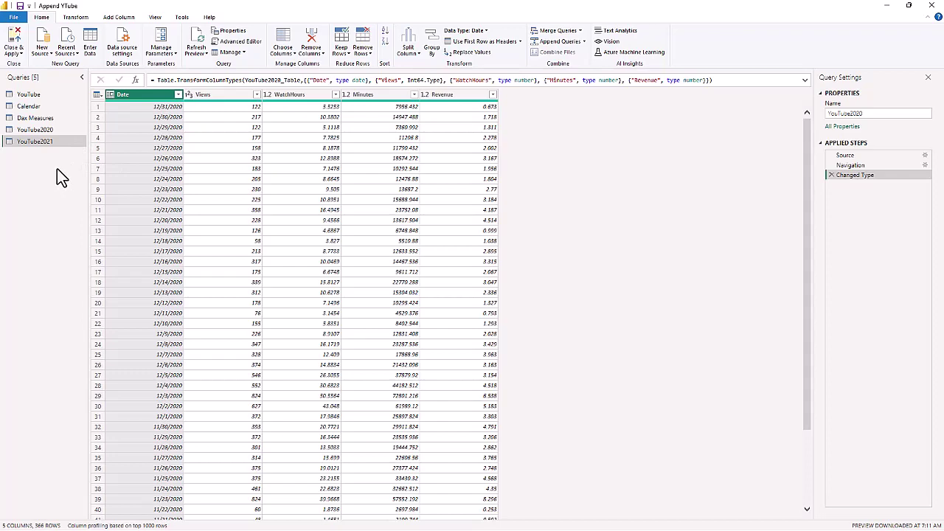
click(29, 96)
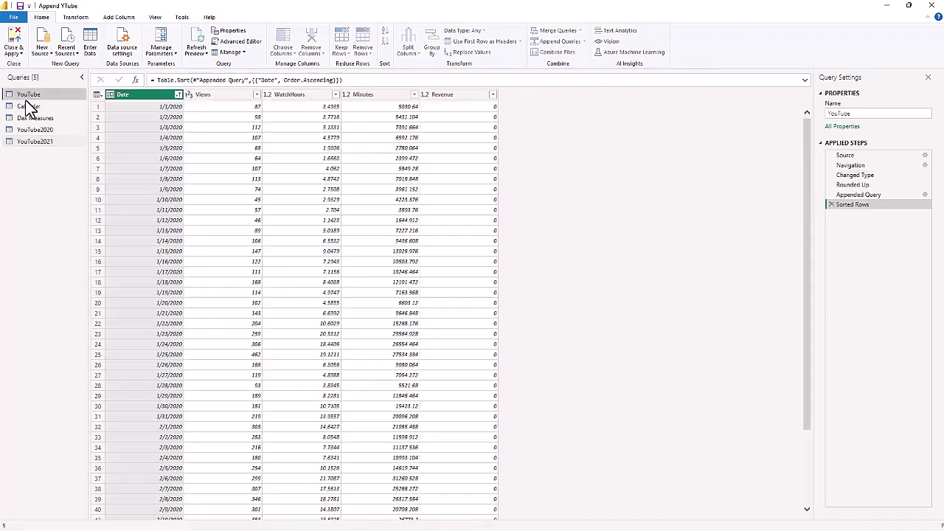
Close the Power Query Editor with Close & Apply to load the appended YouTube query
click(17, 53)
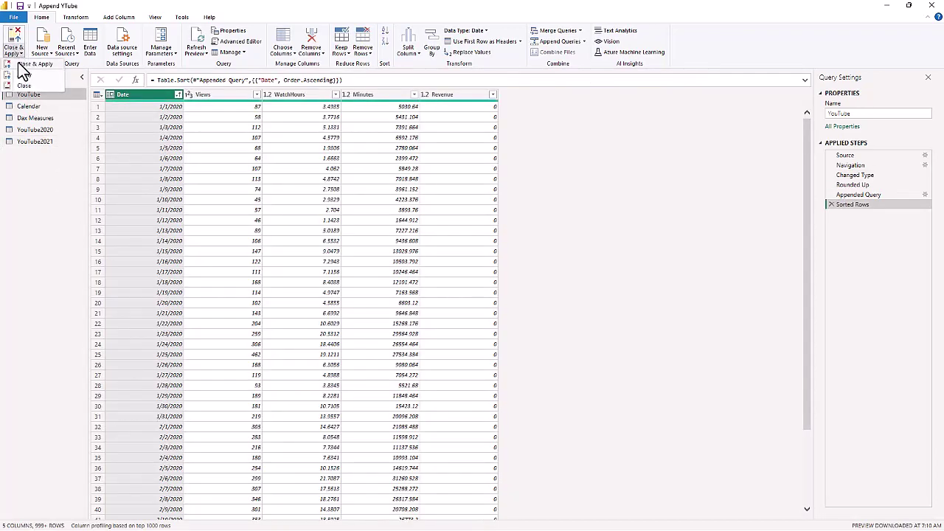
click(22, 70)
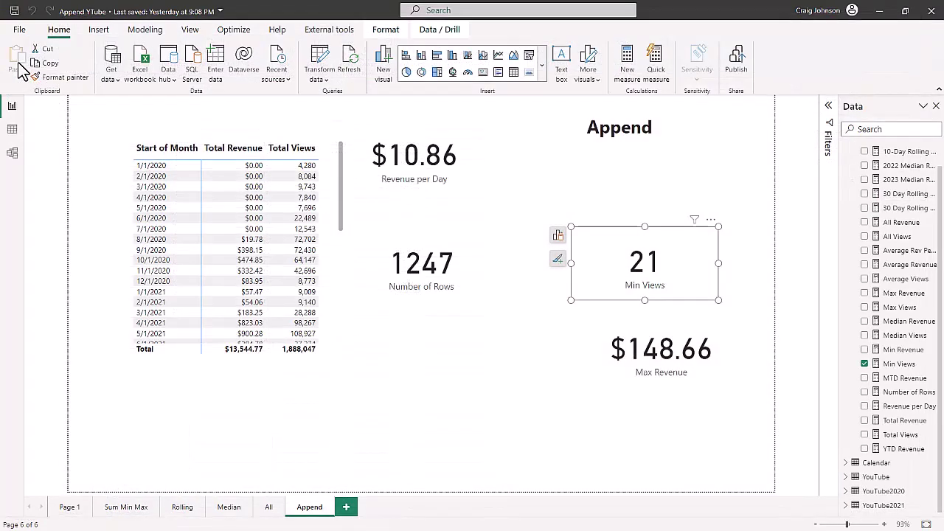